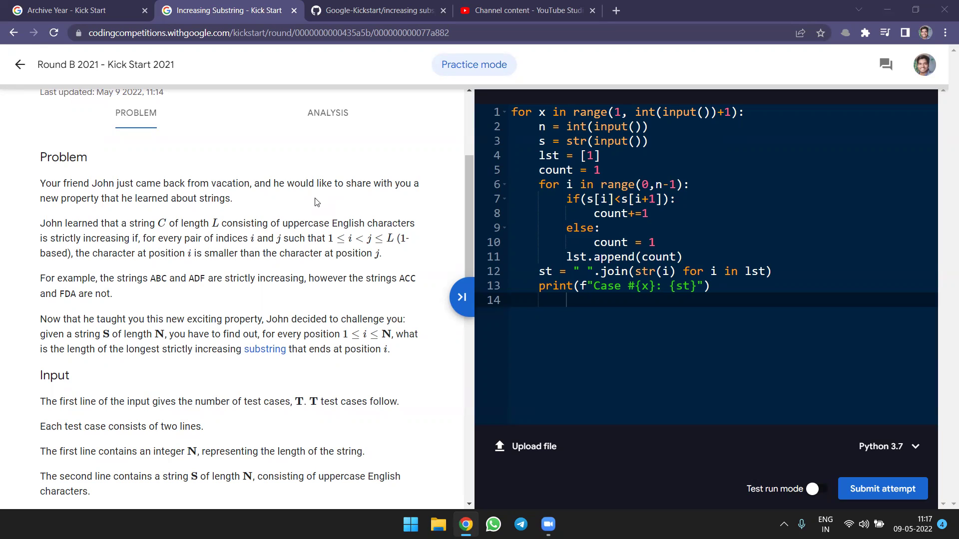
pyautogui.scroll(1, 278, 209)
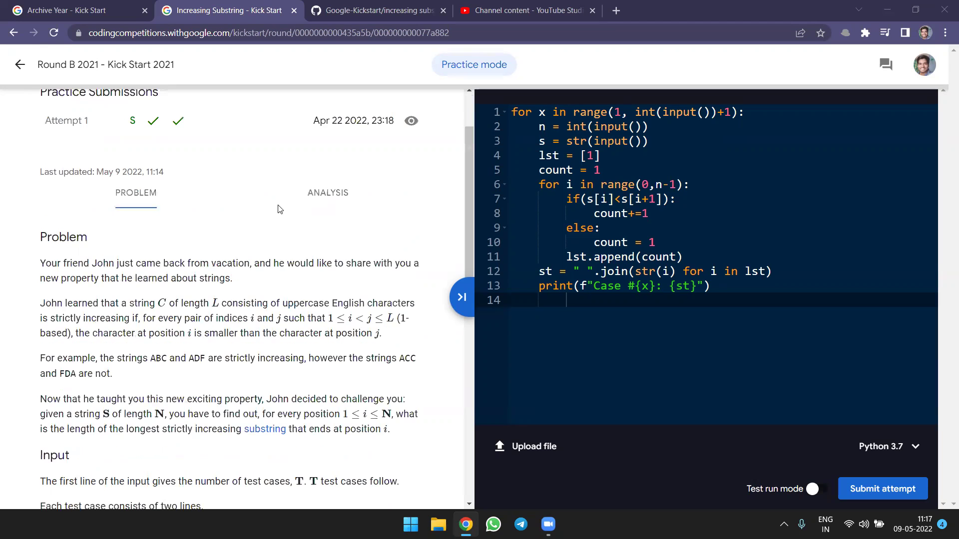
pyautogui.scroll(1, 278, 209)
pyautogui.scroll(-3, 279, 209)
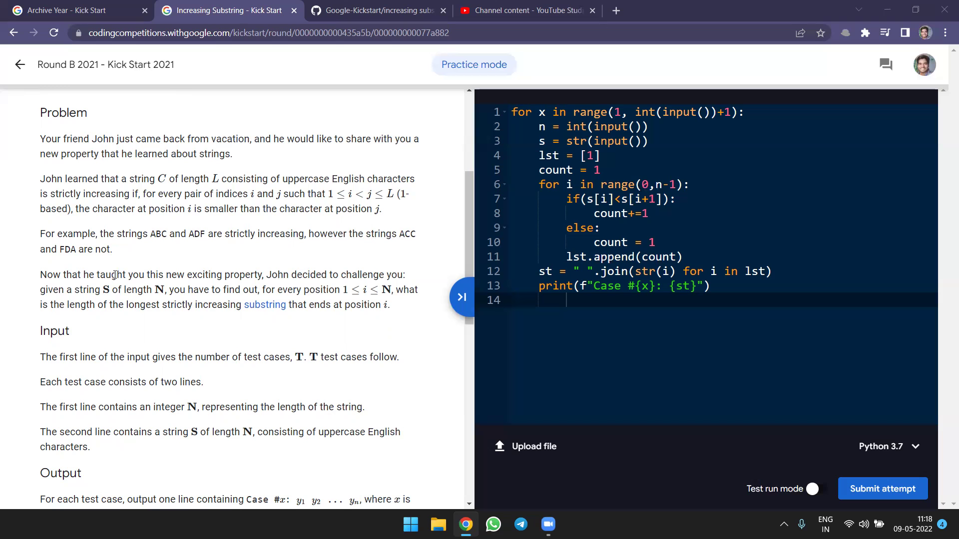
pyautogui.scroll(-1, 162, 290)
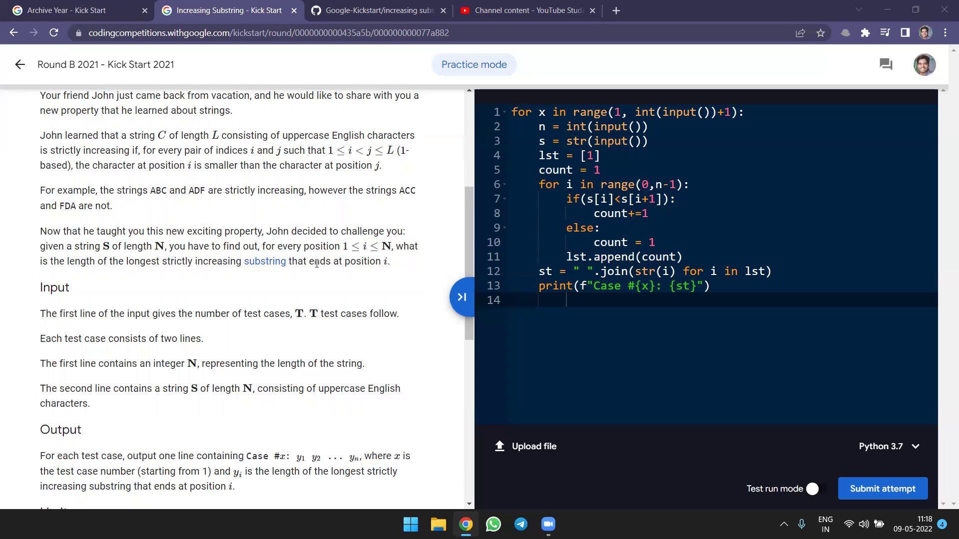
pyautogui.scroll(-1, 317, 263)
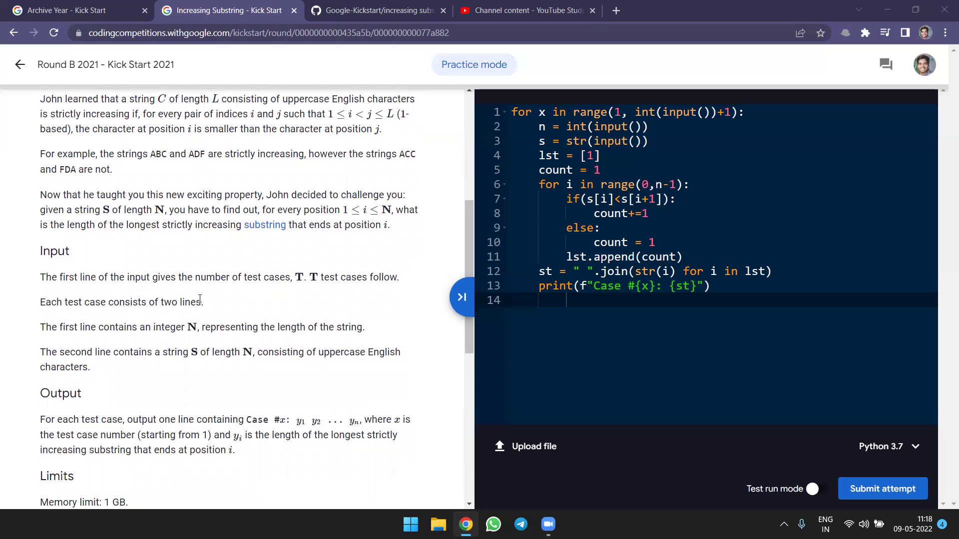
pyautogui.scroll(-2, 200, 300)
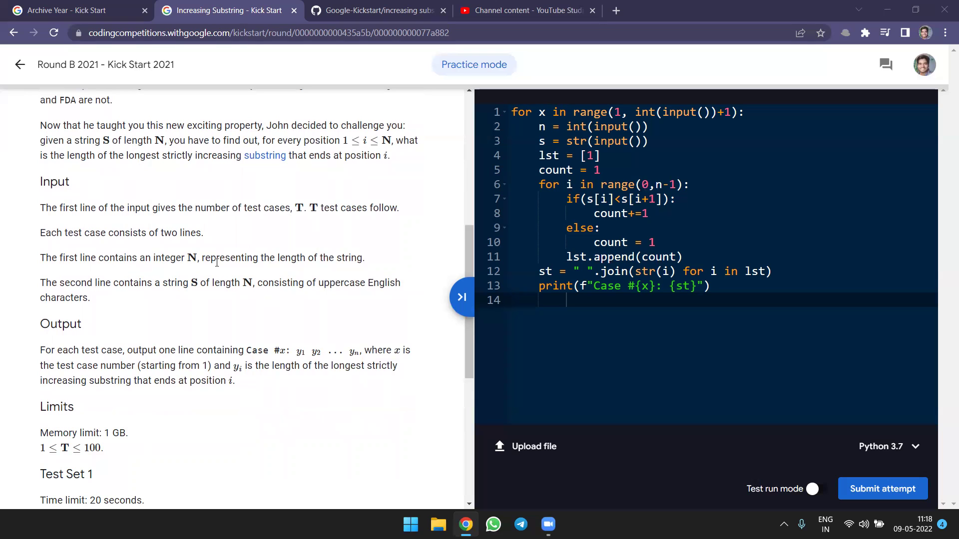
pyautogui.scroll(-1, 217, 261)
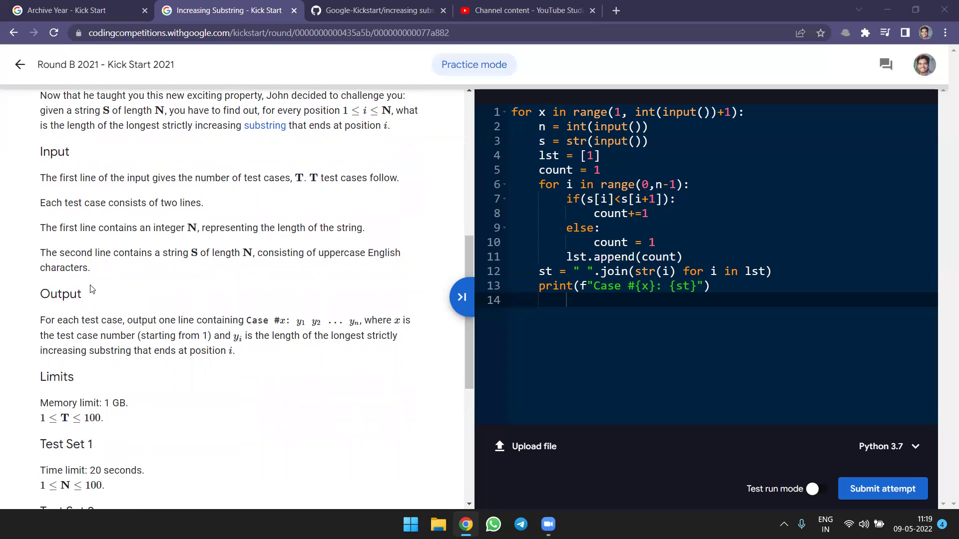
pyautogui.scroll(-3, 90, 289)
pyautogui.scroll(-1, 90, 289)
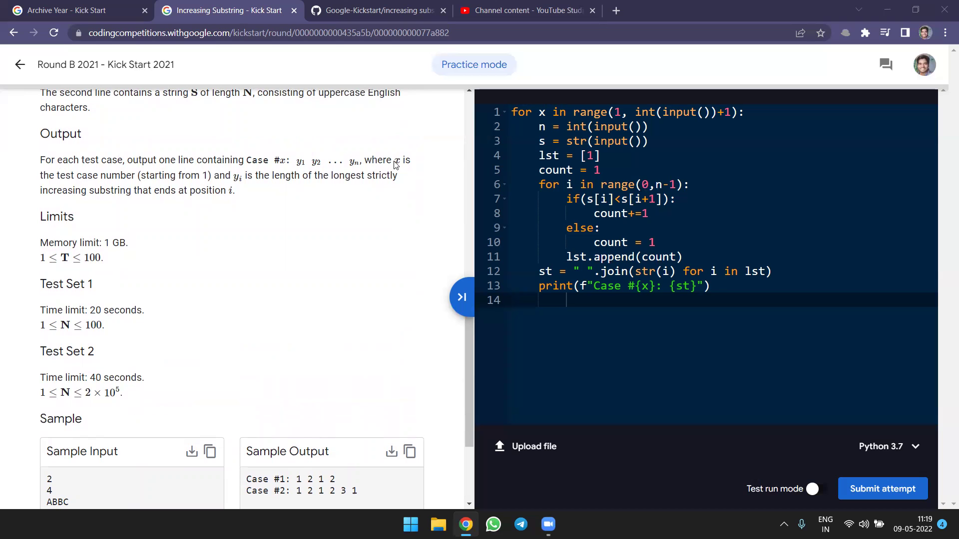
pyautogui.scroll(-3, 212, 246)
pyautogui.scroll(-1, 211, 245)
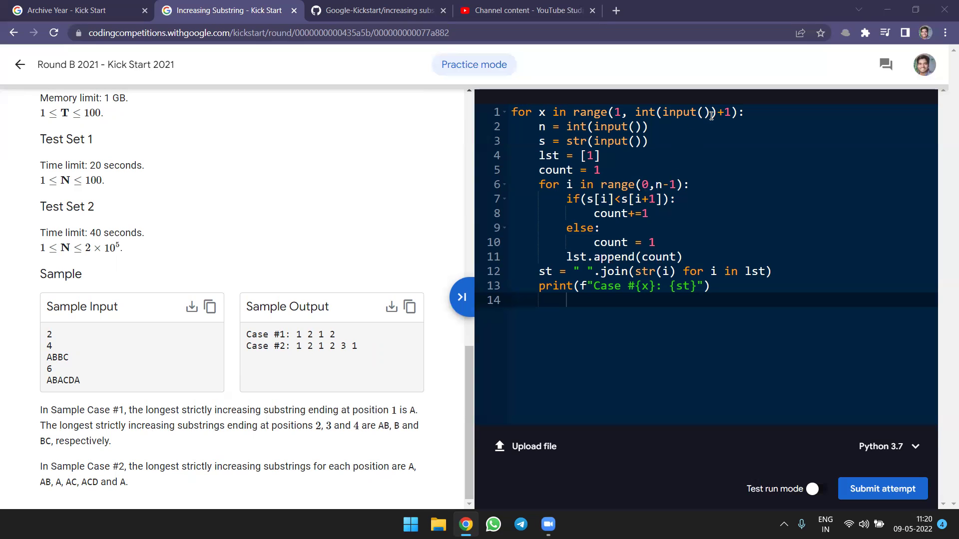
# Step: Highlight the n, s, lst and count setup lines, then submit the Python solution for judging
pyautogui.click(656, 127)
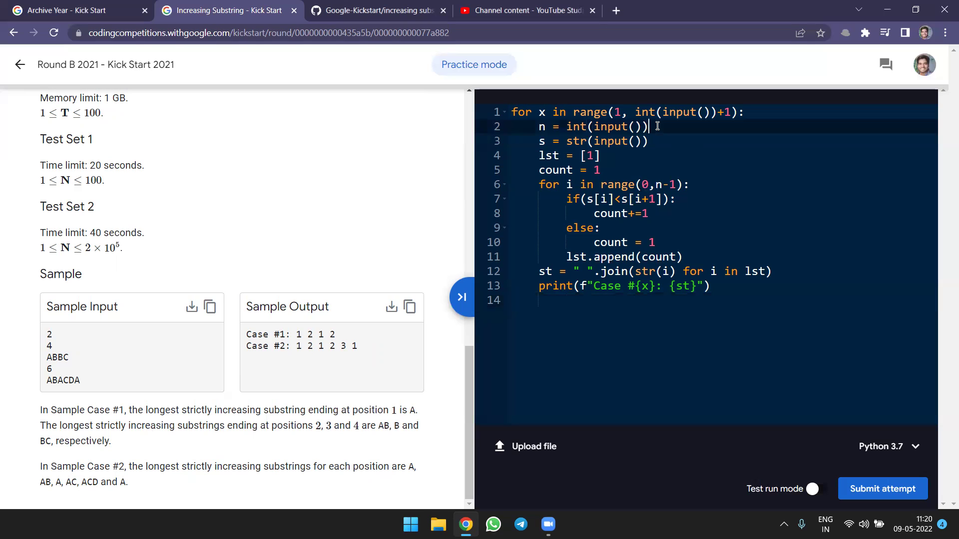
pyautogui.click(662, 138)
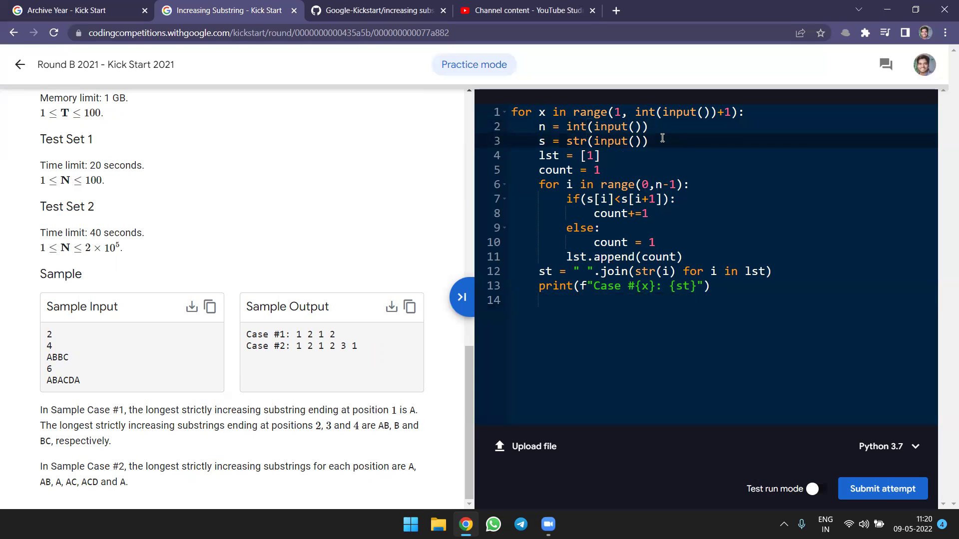
pyautogui.click(622, 157)
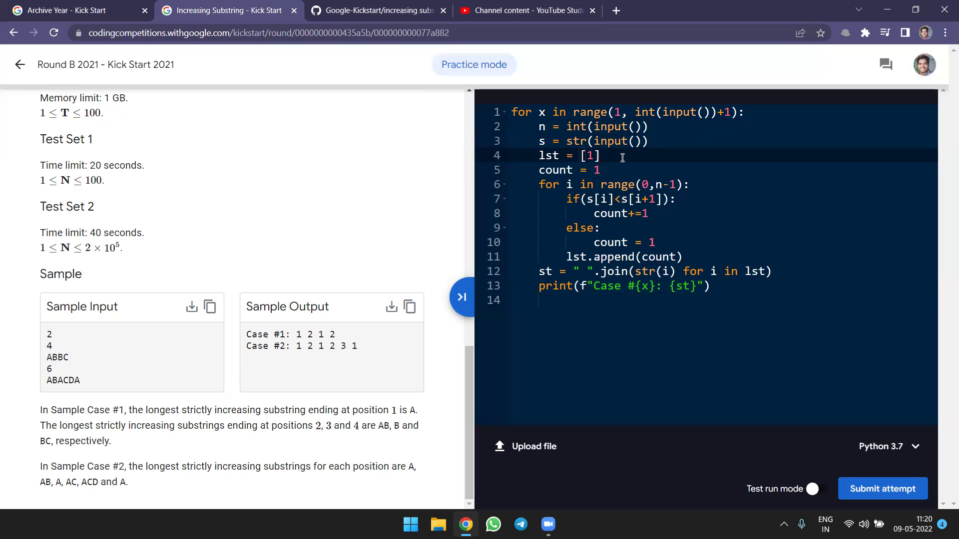
pyautogui.click(612, 170)
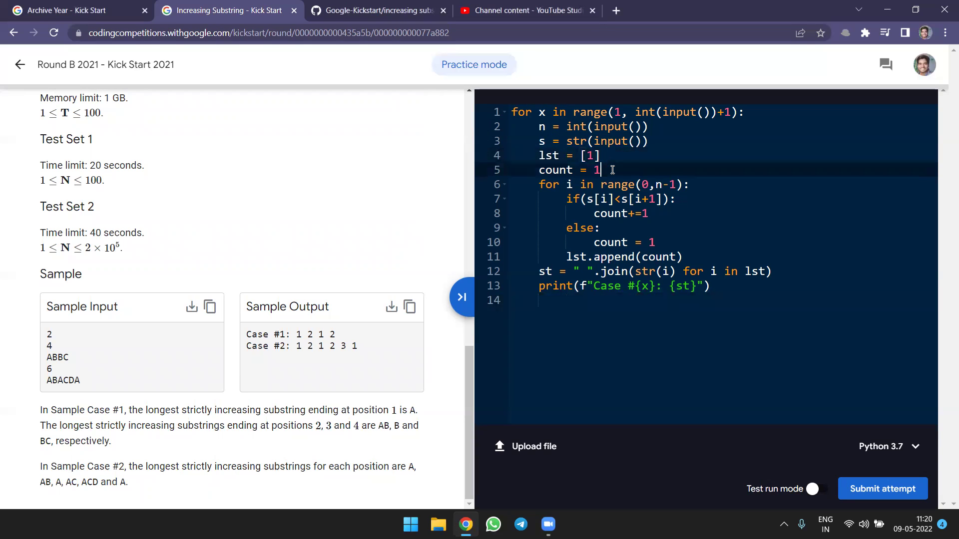
pyautogui.click(618, 156)
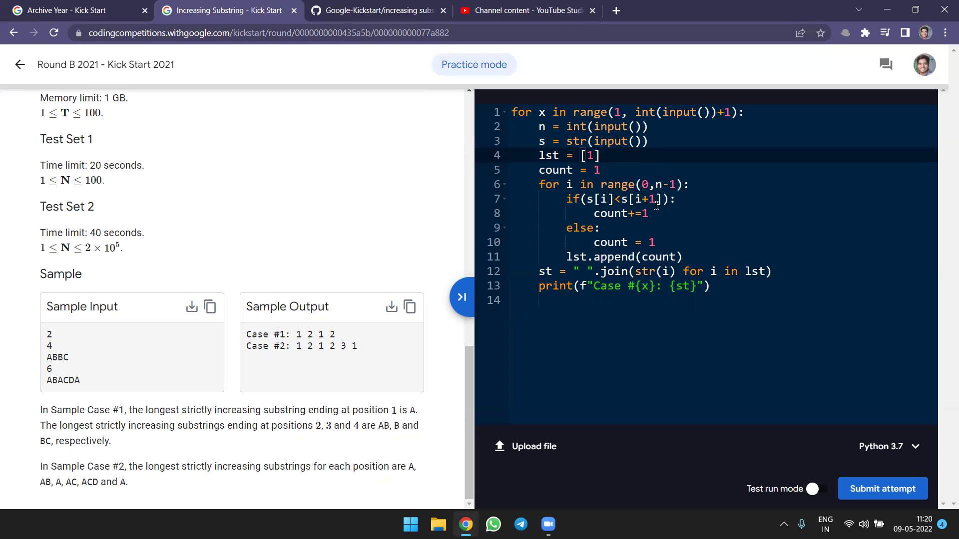
pyautogui.scroll(2, 321, 208)
pyautogui.scroll(3, 322, 211)
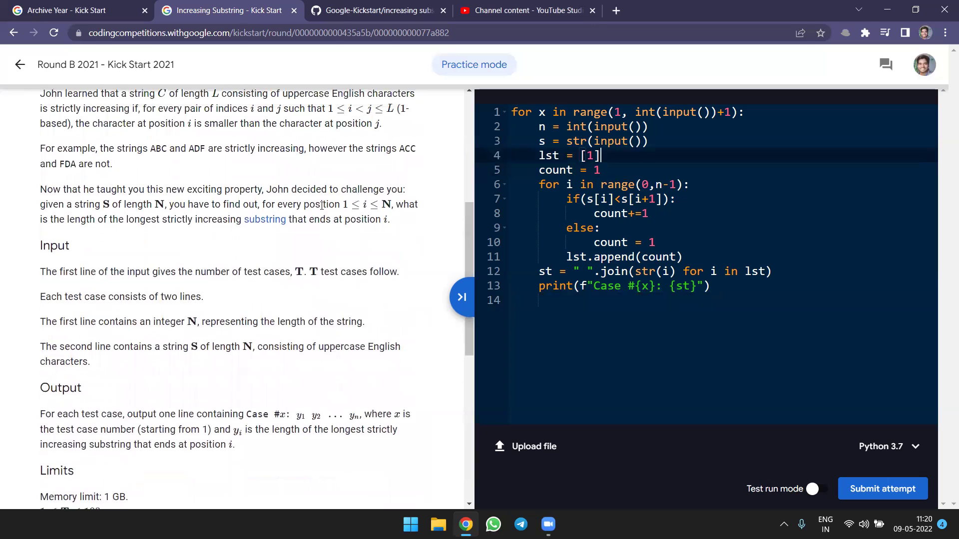
pyautogui.scroll(1, 340, 194)
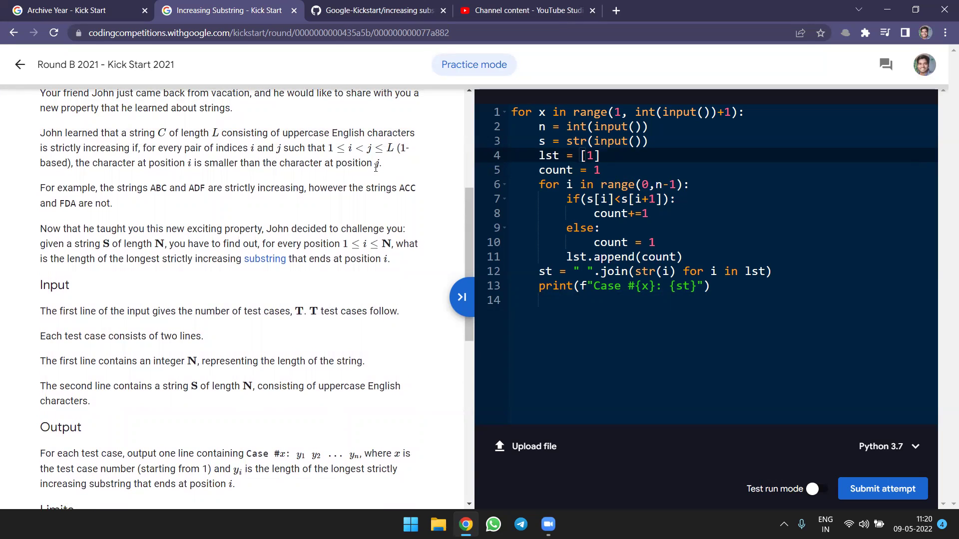
pyautogui.scroll(-1, 376, 169)
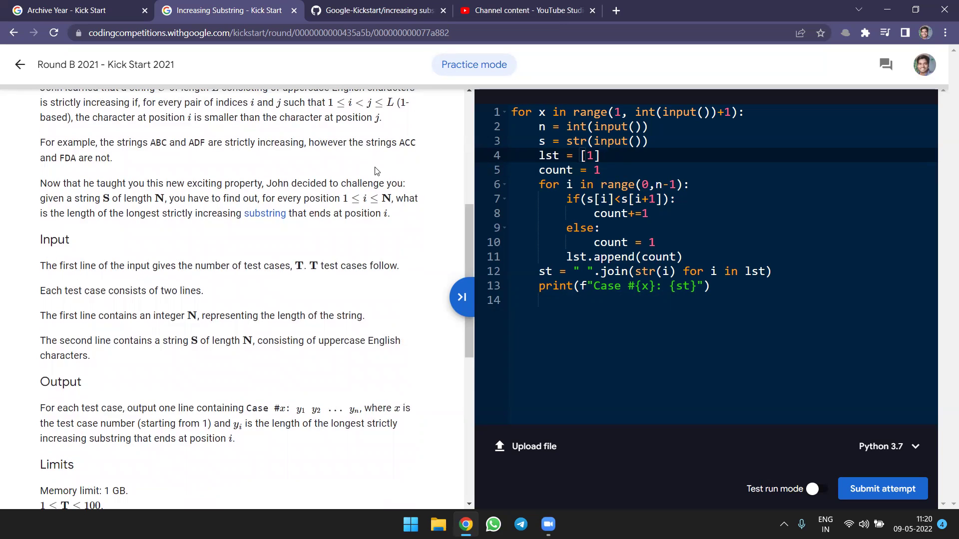
pyautogui.scroll(1, 358, 181)
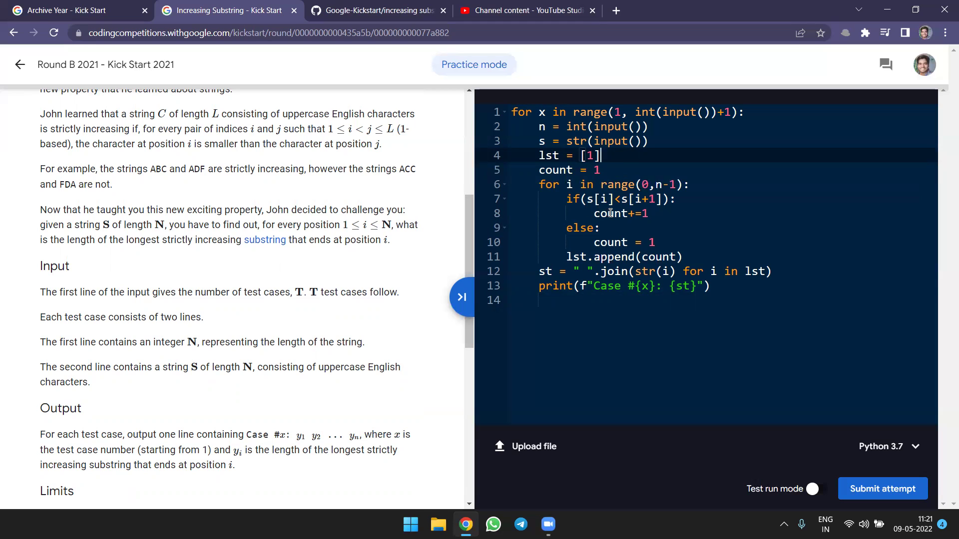
pyautogui.scroll(-1, 418, 272)
pyautogui.scroll(-1, 418, 273)
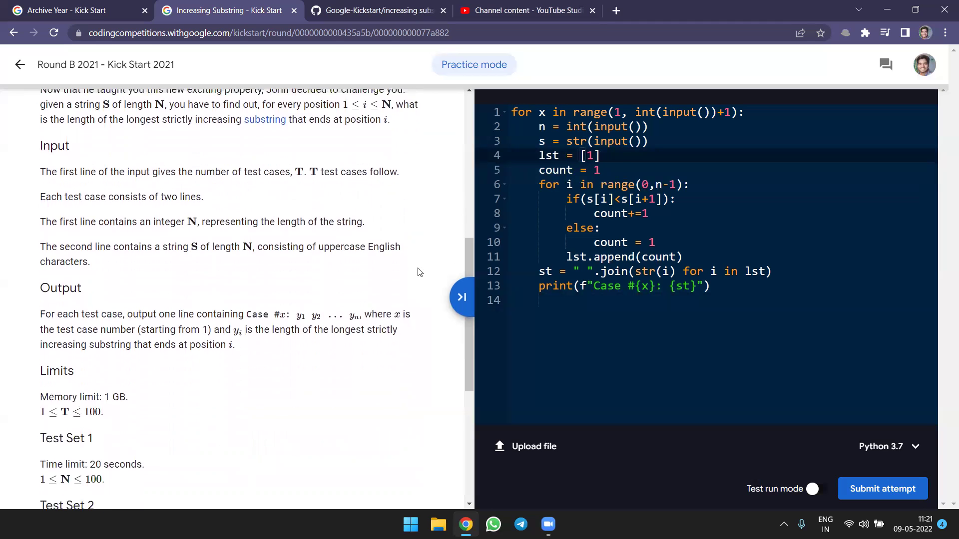
pyautogui.scroll(-1, 418, 272)
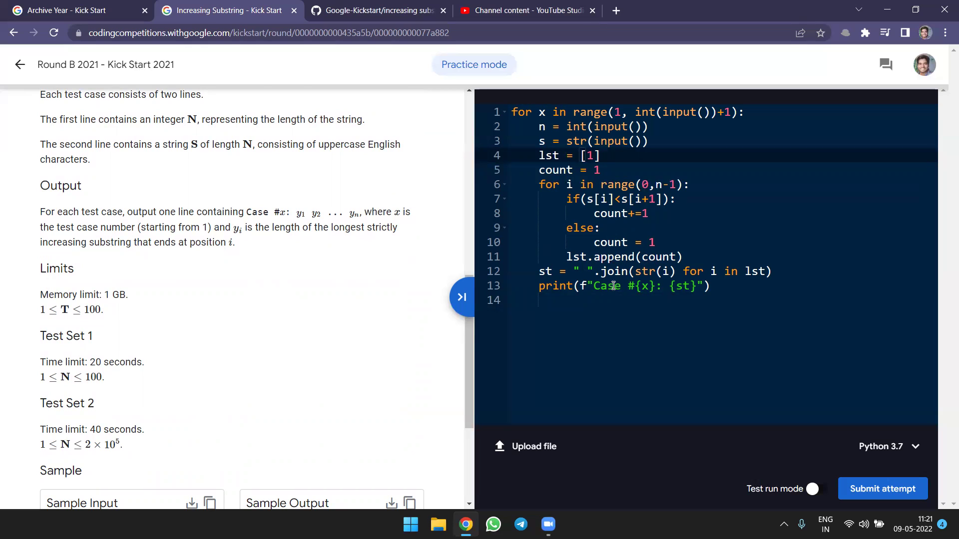
pyautogui.scroll(-3, 376, 297)
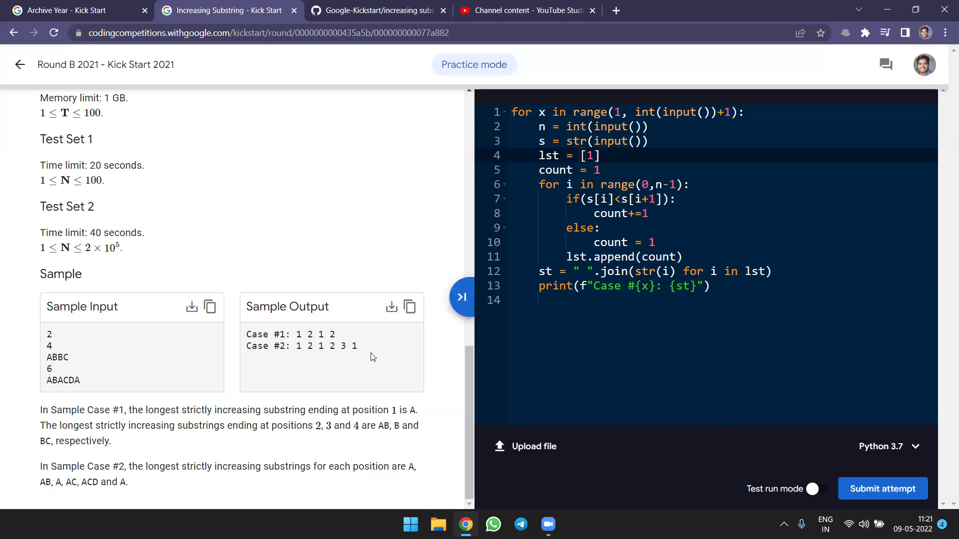
pyautogui.click(862, 488)
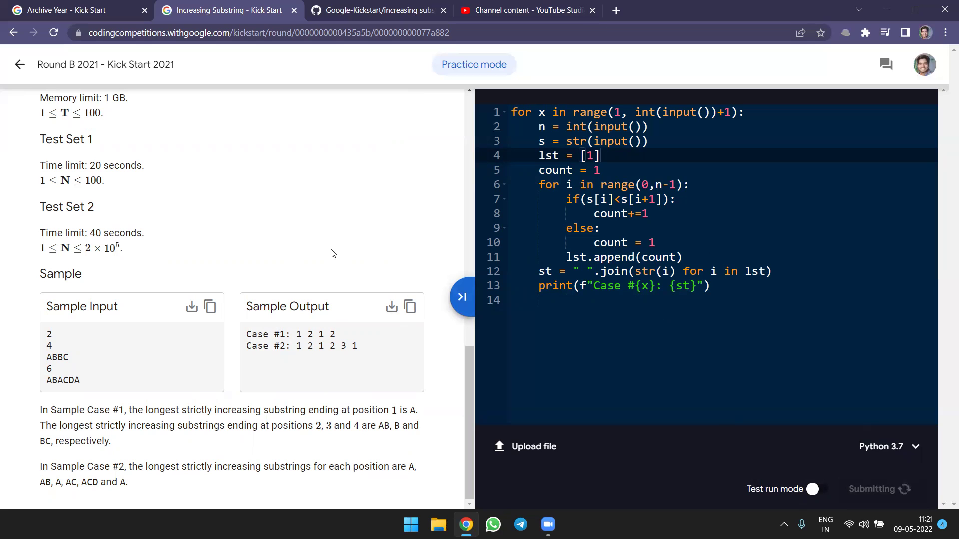
pyautogui.scroll(1, 332, 253)
pyautogui.scroll(5, 332, 254)
pyautogui.scroll(2, 332, 253)
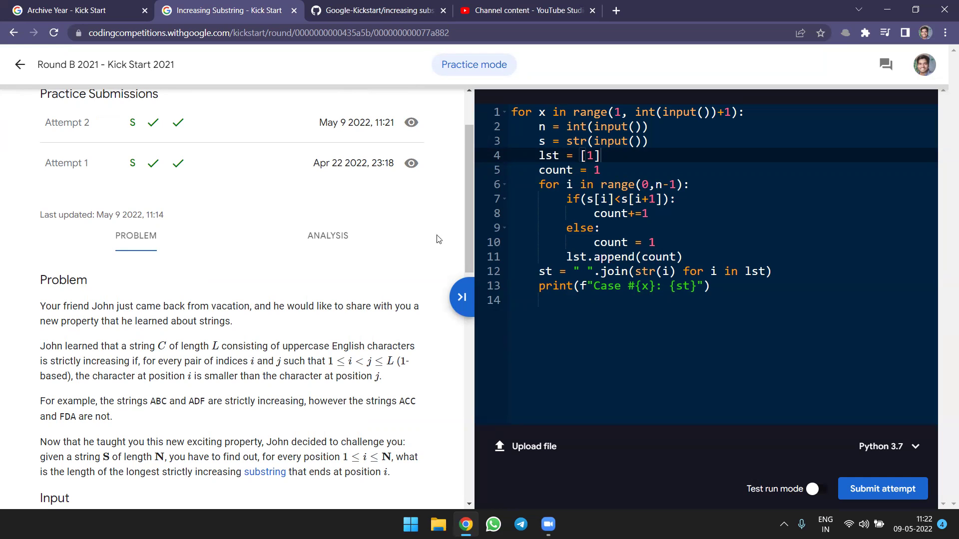
pyautogui.scroll(-1, 380, 229)
pyautogui.scroll(-1, 380, 228)
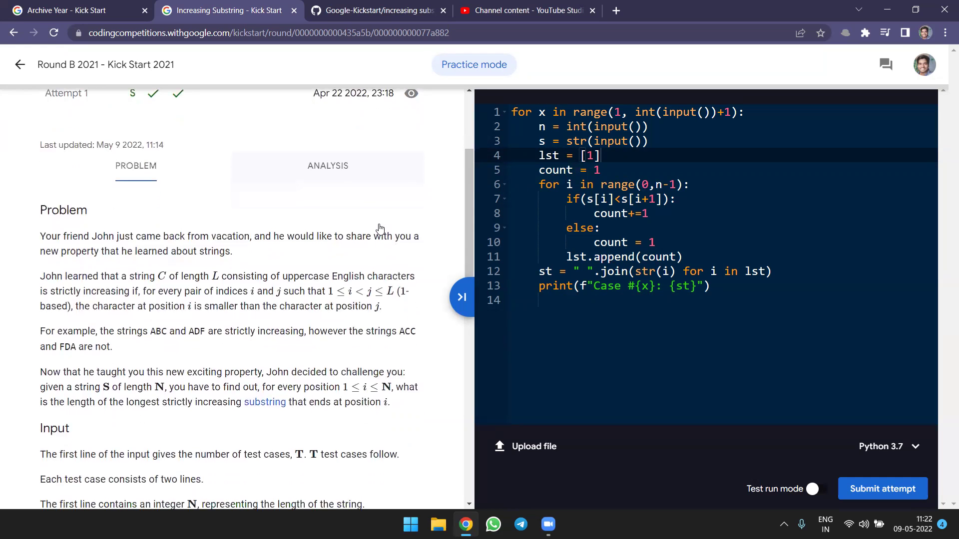
pyautogui.scroll(2, 380, 229)
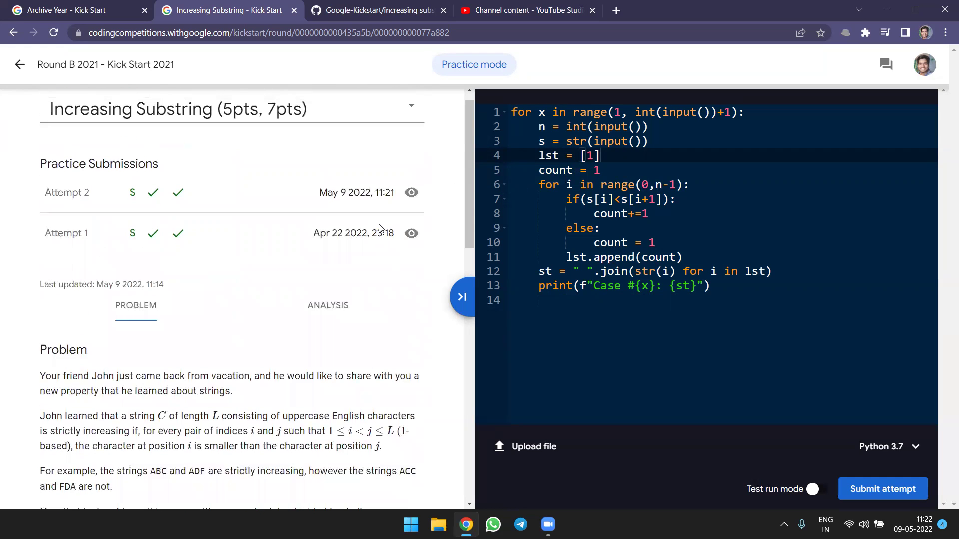